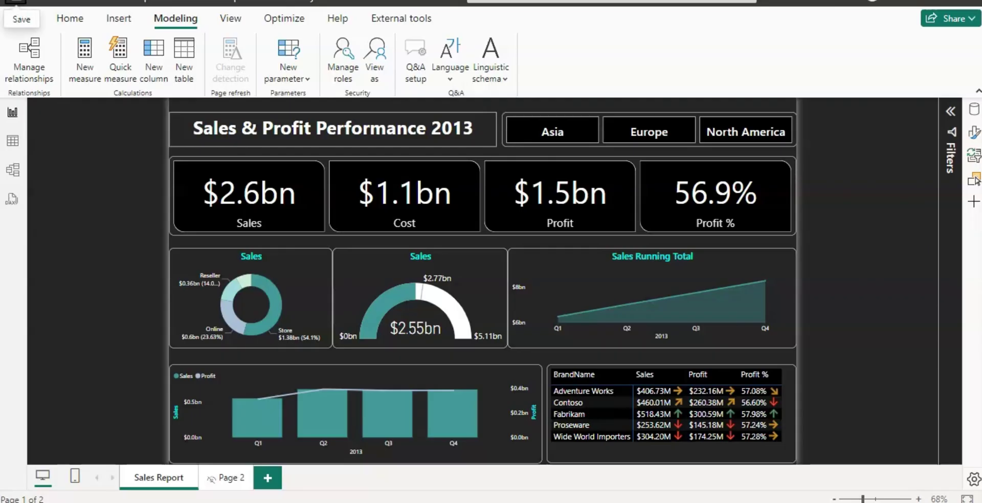
# Create a new security role and name it Asia Employees.
pyautogui.click(625, 241)
pyautogui.click(884, 257)
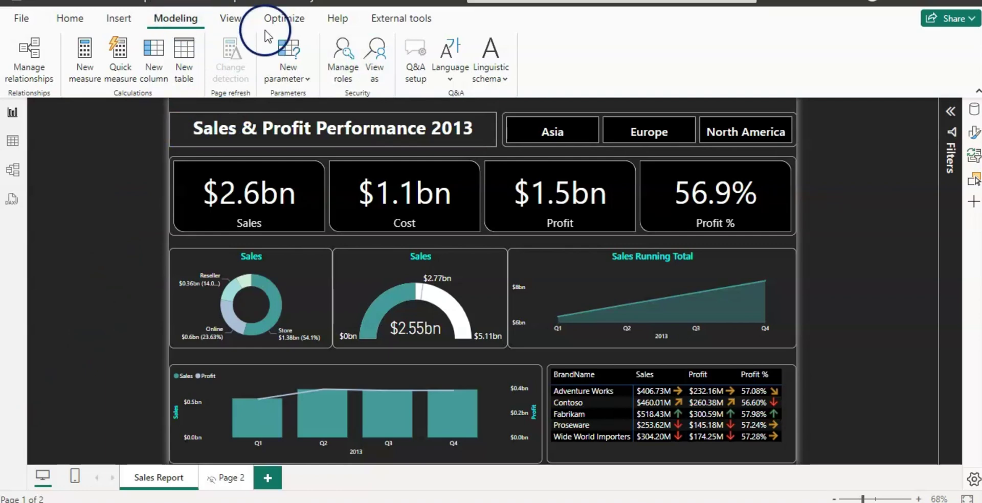
pyautogui.click(344, 70)
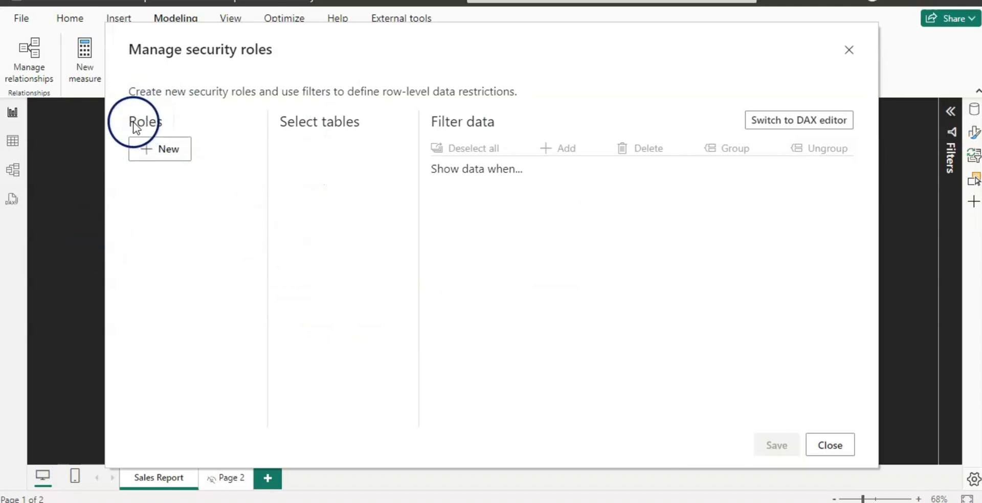
pyautogui.click(163, 150)
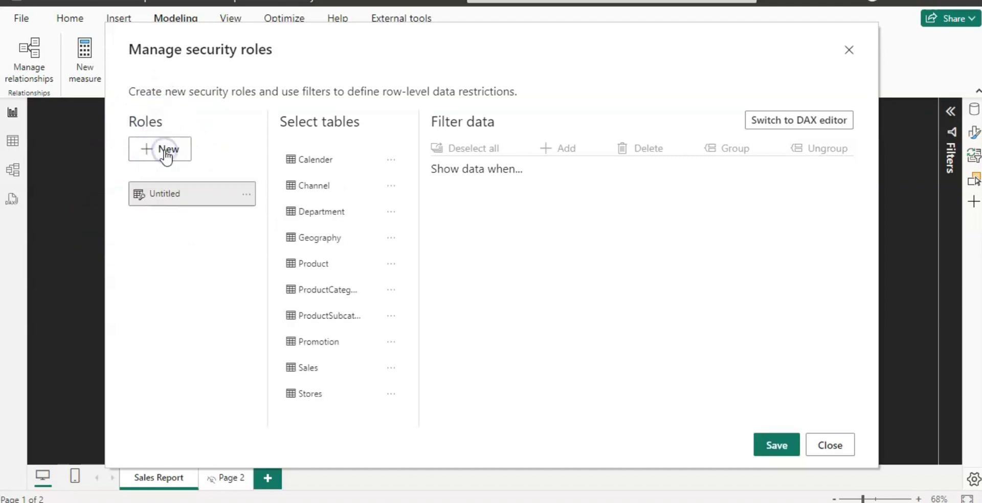
pyautogui.doubleClick(170, 196)
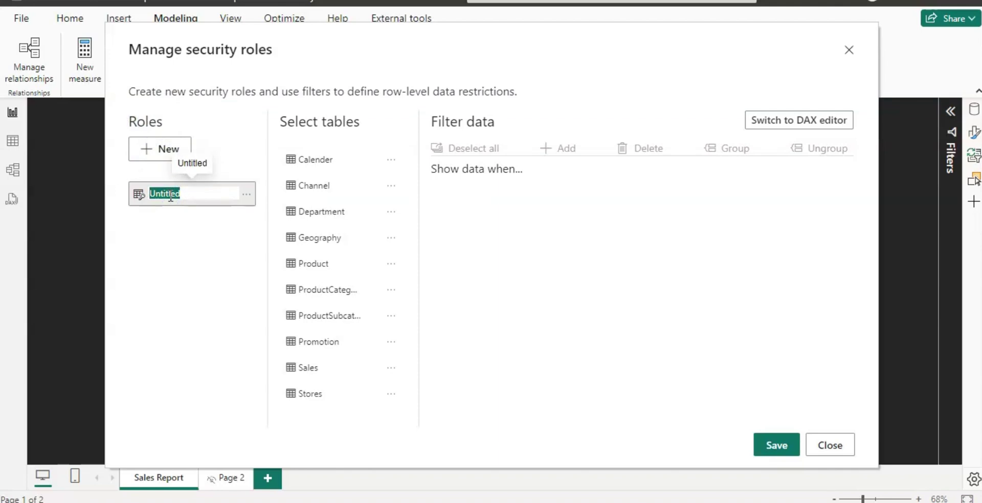
pyautogui.write('Asia E')
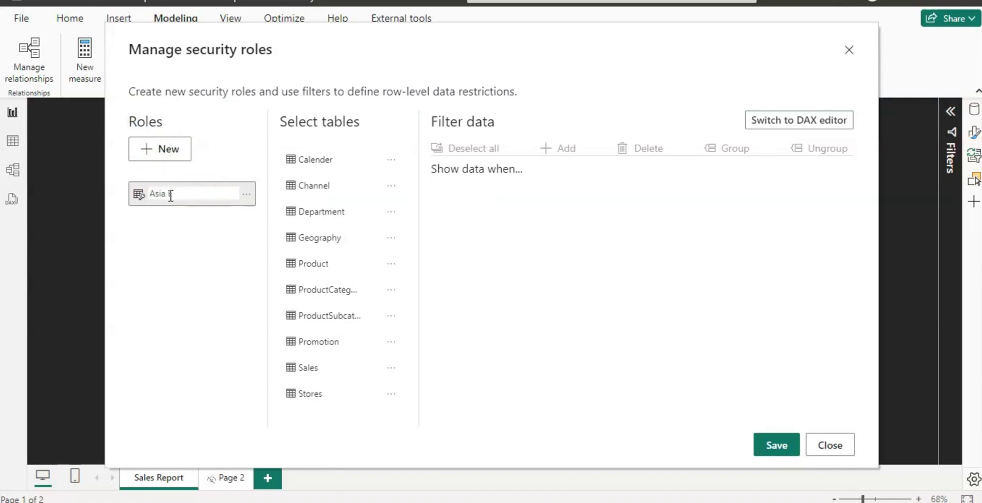
pyautogui.write('mployees')
pyautogui.click(188, 232)
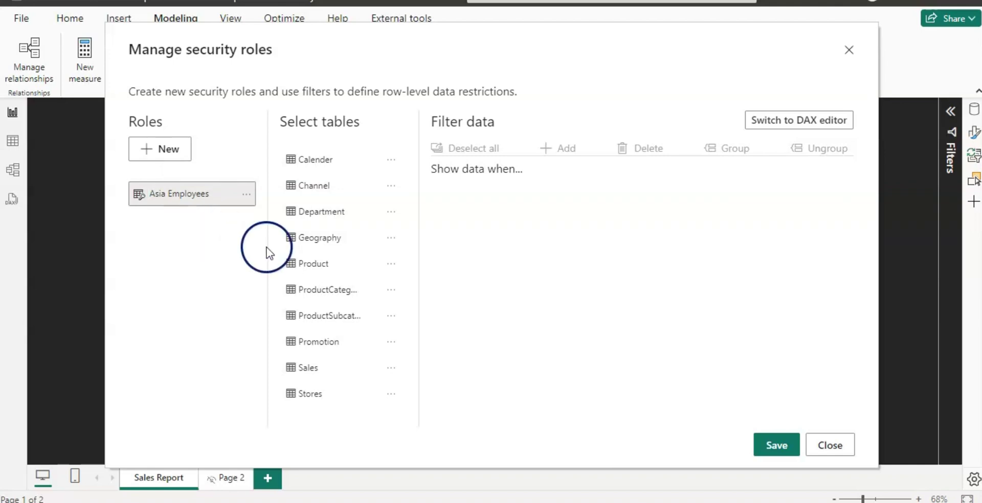
# Give the role a Geography rule where ContinentName equals Asia.
pyautogui.click(337, 238)
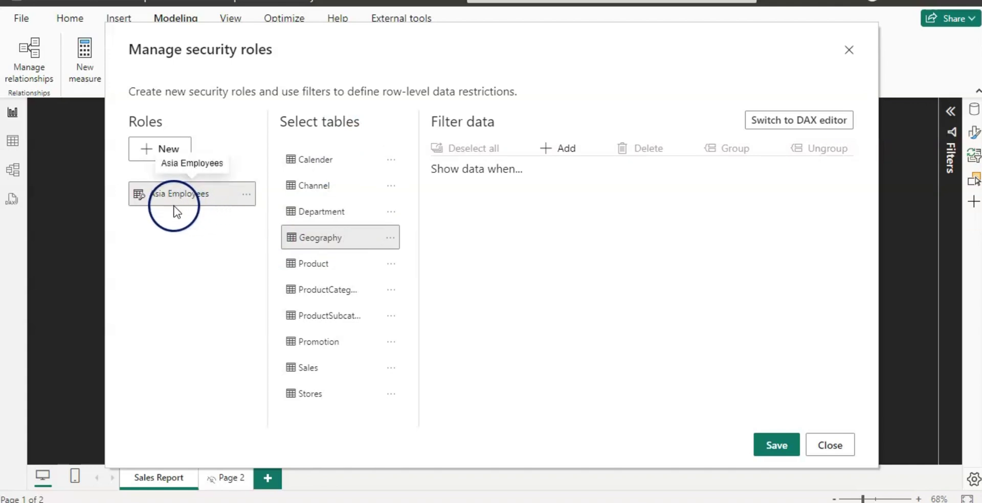
pyautogui.click(364, 251)
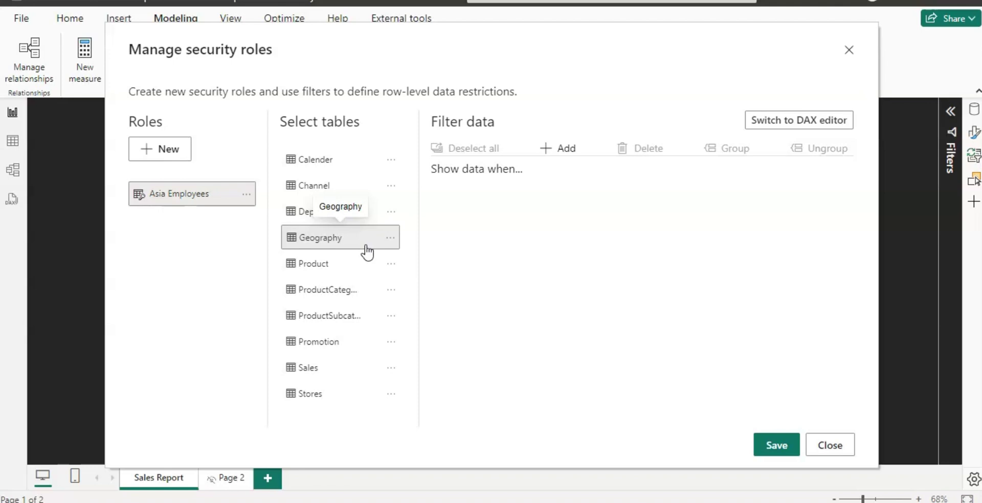
pyautogui.click(566, 150)
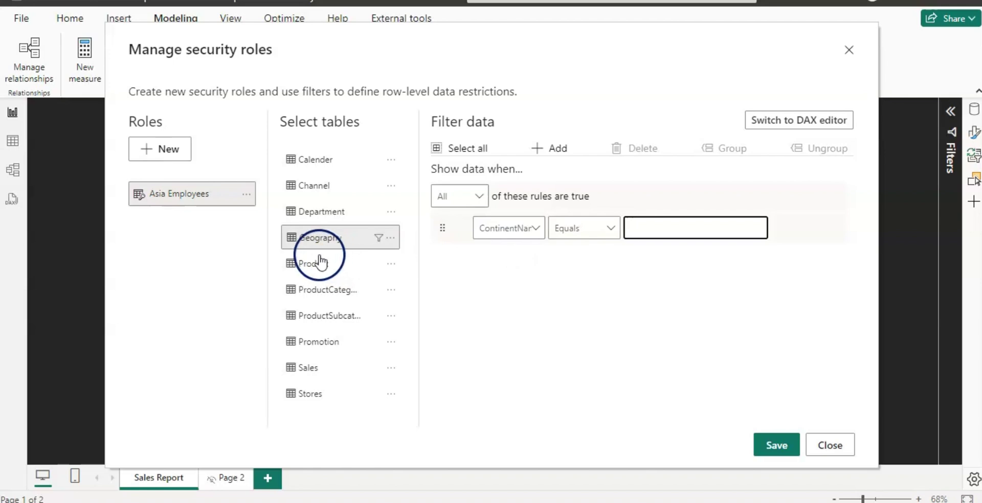
pyautogui.click(535, 230)
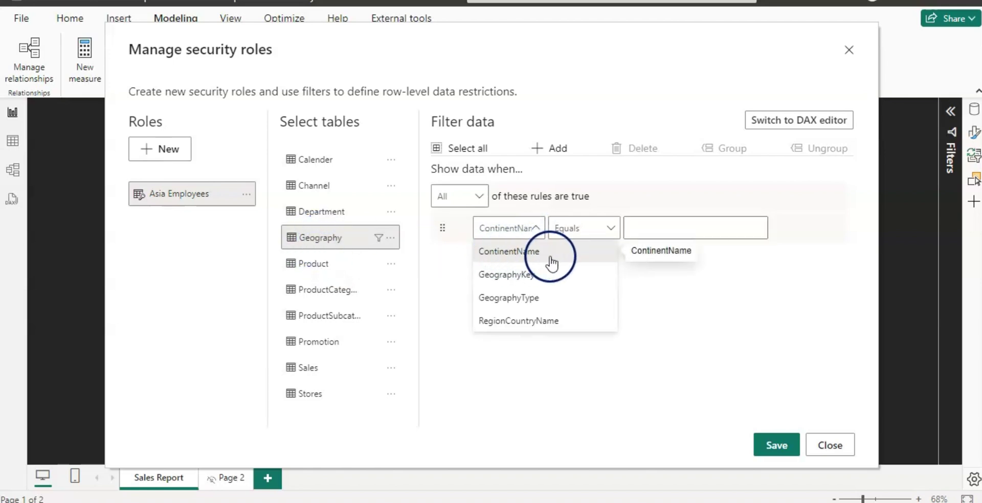
pyautogui.click(492, 256)
pyautogui.click(572, 239)
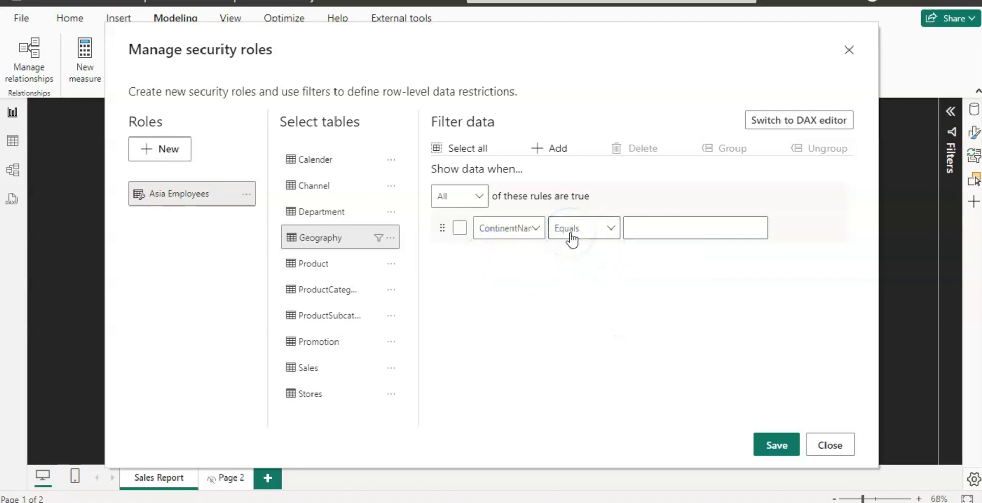
pyautogui.click(669, 228)
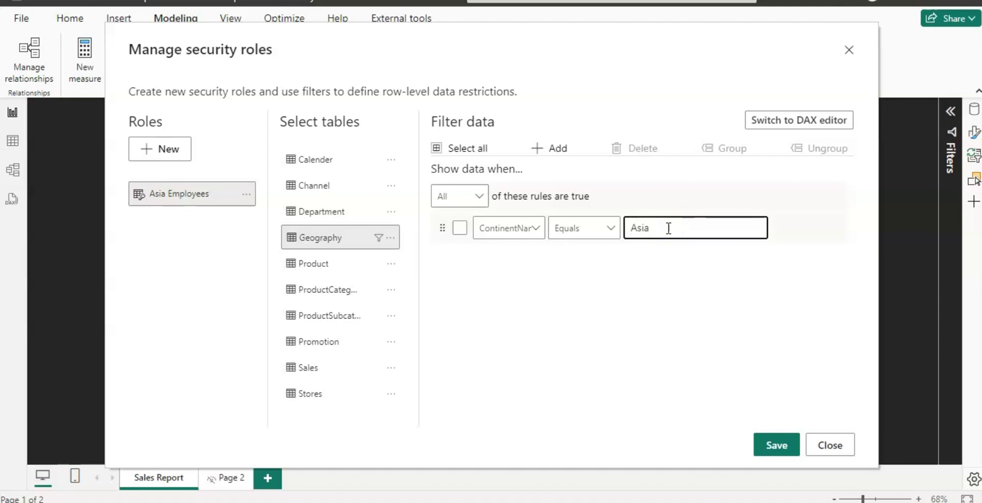
pyautogui.doubleClick(636, 230)
pyautogui.click(614, 285)
pyautogui.click(528, 236)
pyautogui.click(607, 387)
pyautogui.click(591, 289)
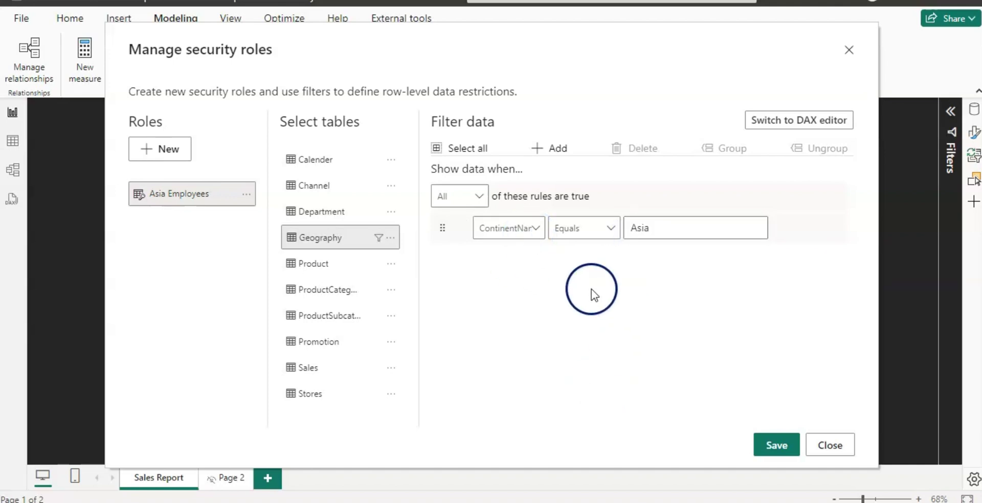
# Add another security role named Europe Employees.
pyautogui.click(168, 150)
pyautogui.click(169, 219)
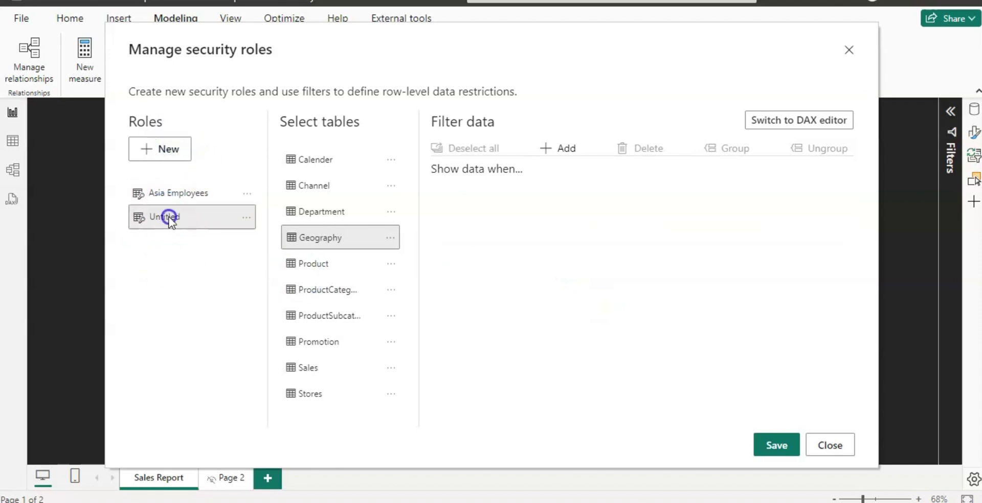
pyautogui.doubleClick(169, 217)
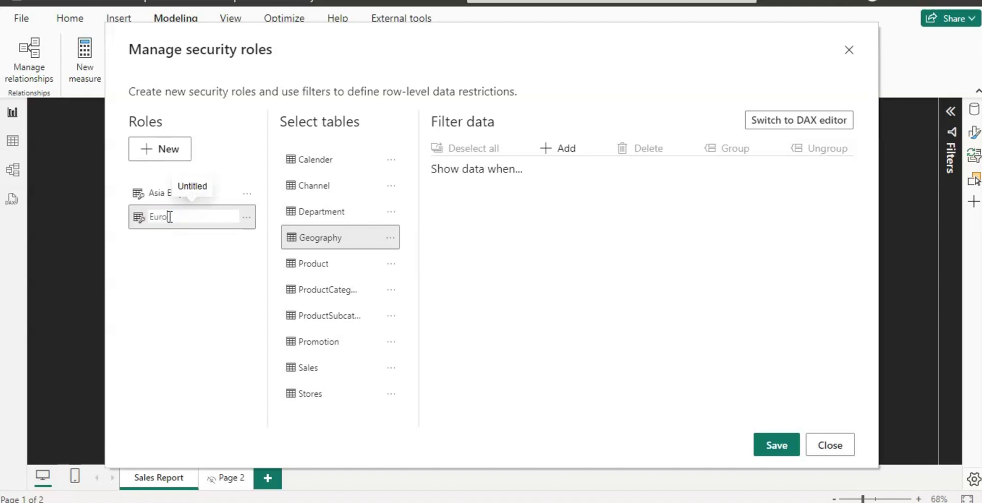
pyautogui.write('Europe E')
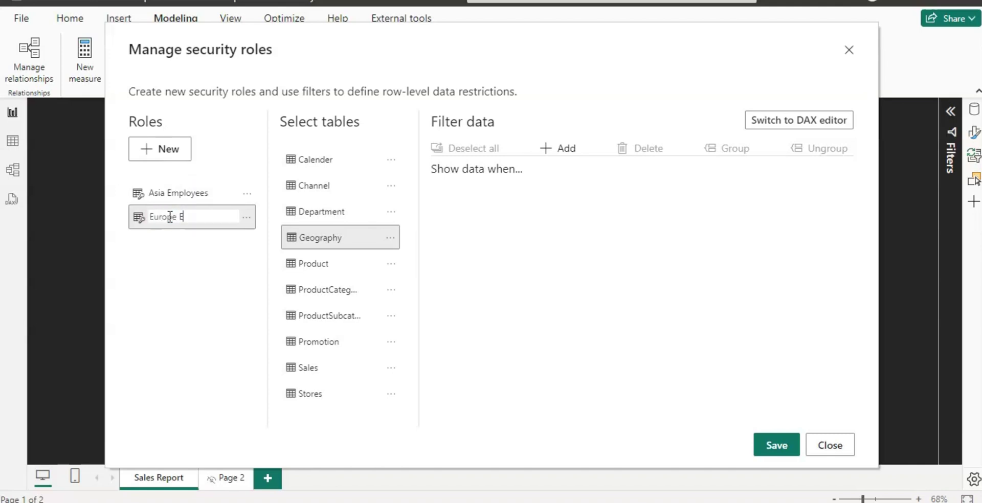
pyautogui.write('mployees')
# Give it a Geography rule where ContinentName equals Europe.
pyautogui.click(329, 240)
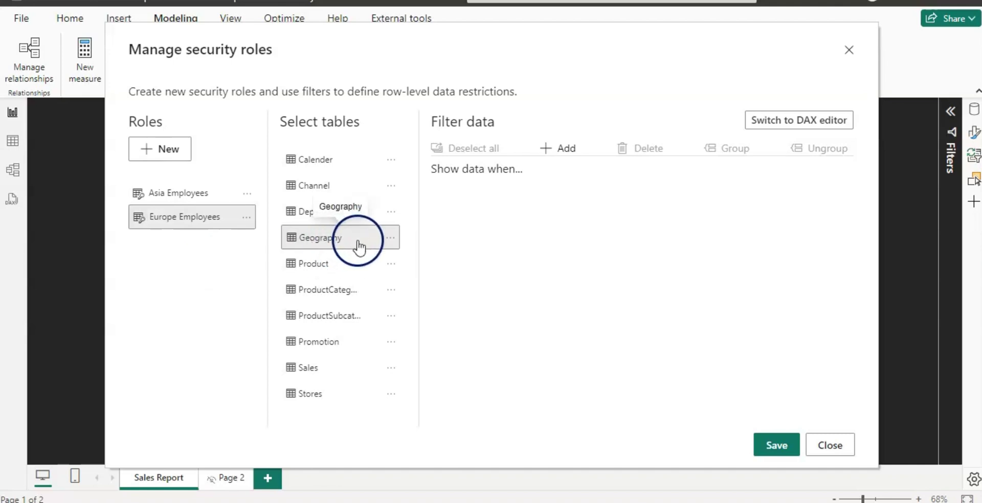
pyautogui.click(566, 153)
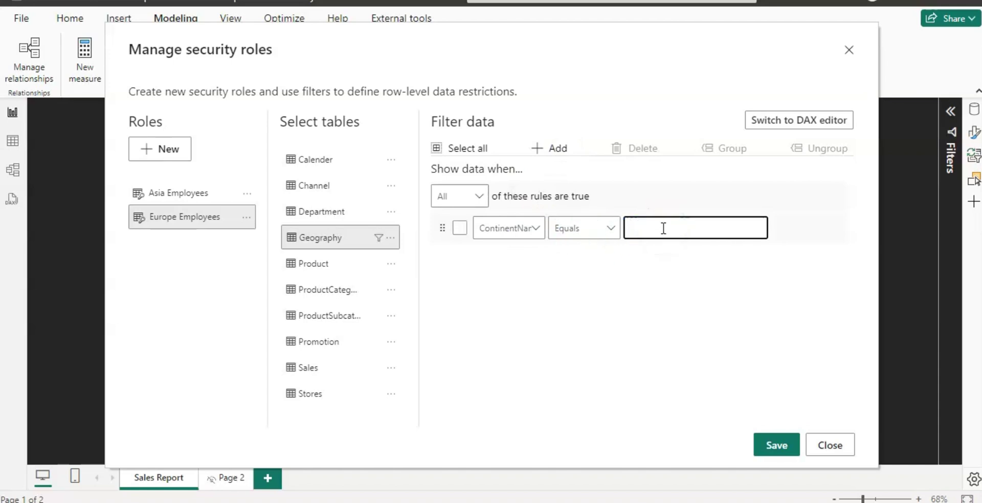
pyautogui.write('Europe')
pyautogui.click(646, 273)
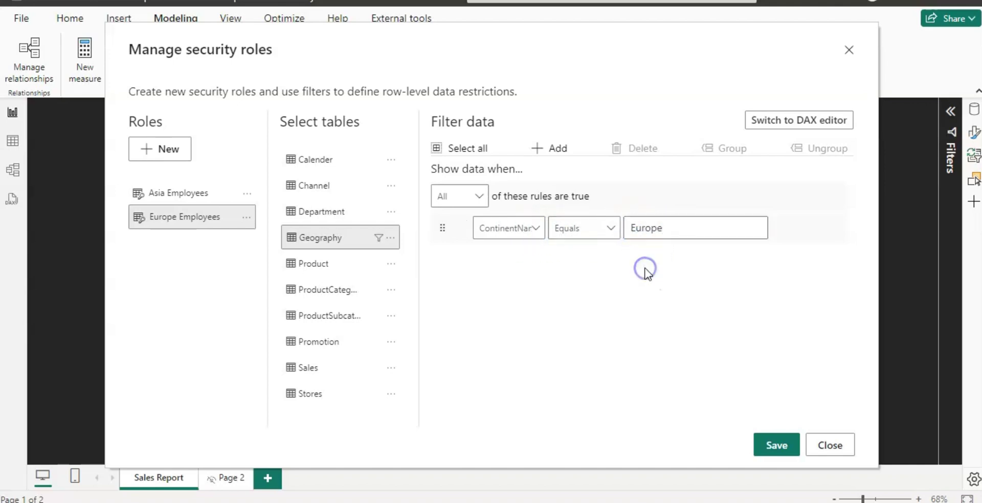
# Add a third security role named North America Employees.
pyautogui.click(177, 151)
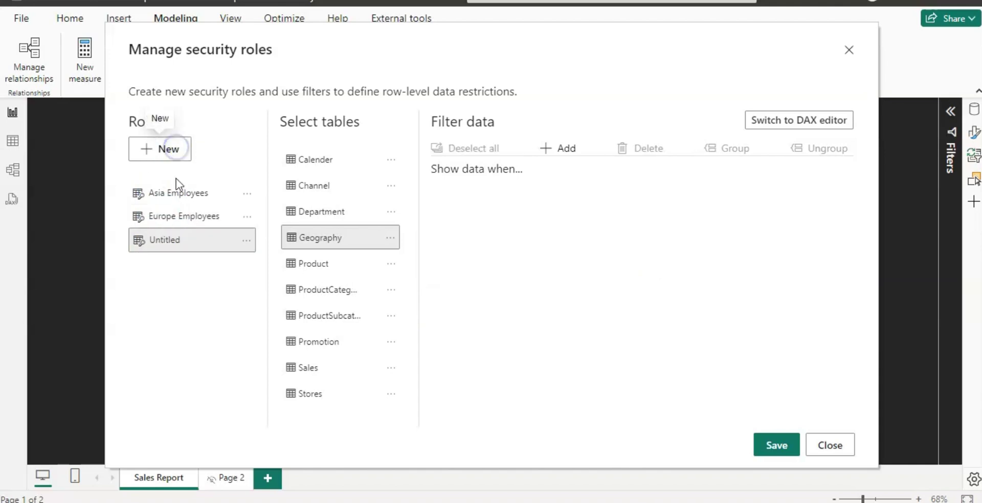
pyautogui.doubleClick(172, 242)
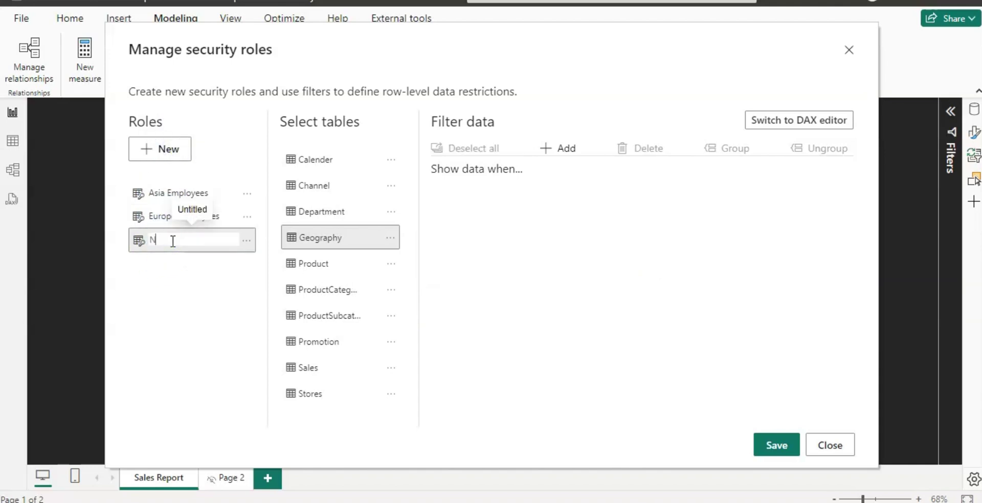
pyautogui.write('North America Employees')
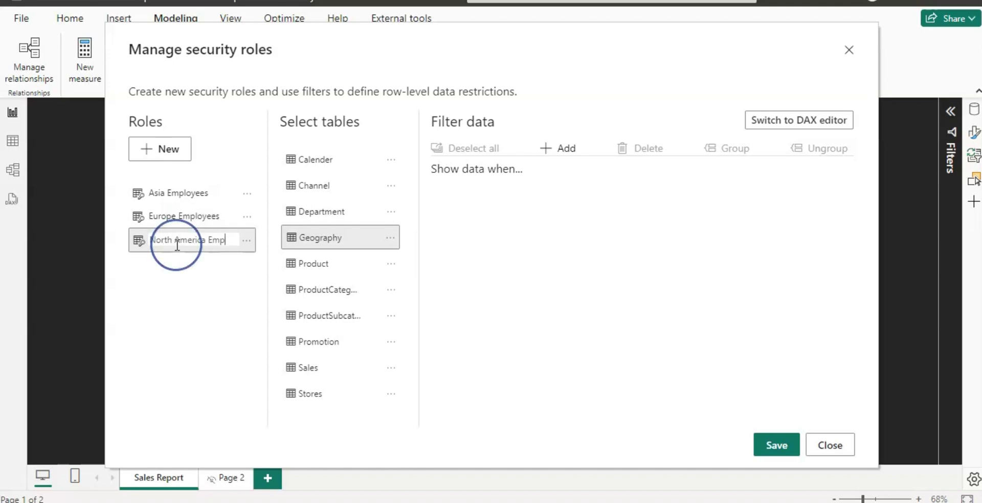
pyautogui.click(225, 296)
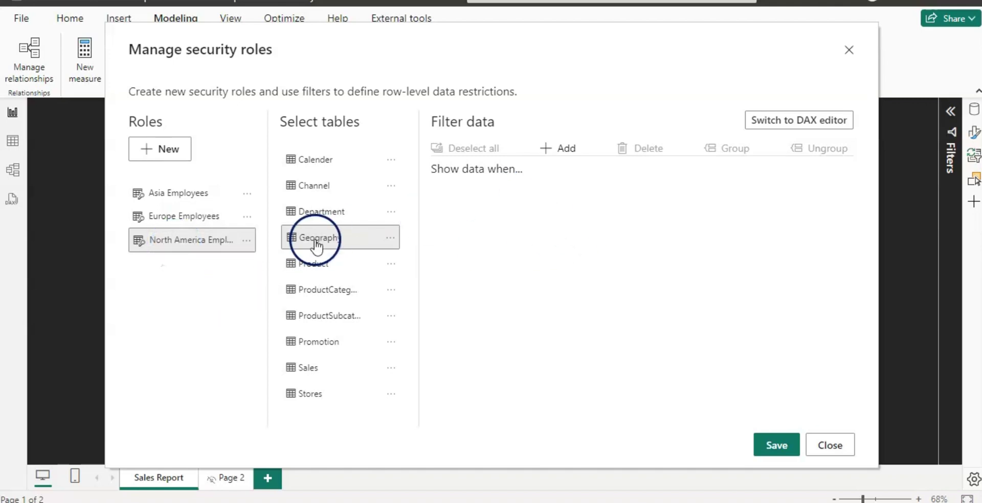
# Give it a Geography rule where ContinentName equals North America.
pyautogui.click(560, 149)
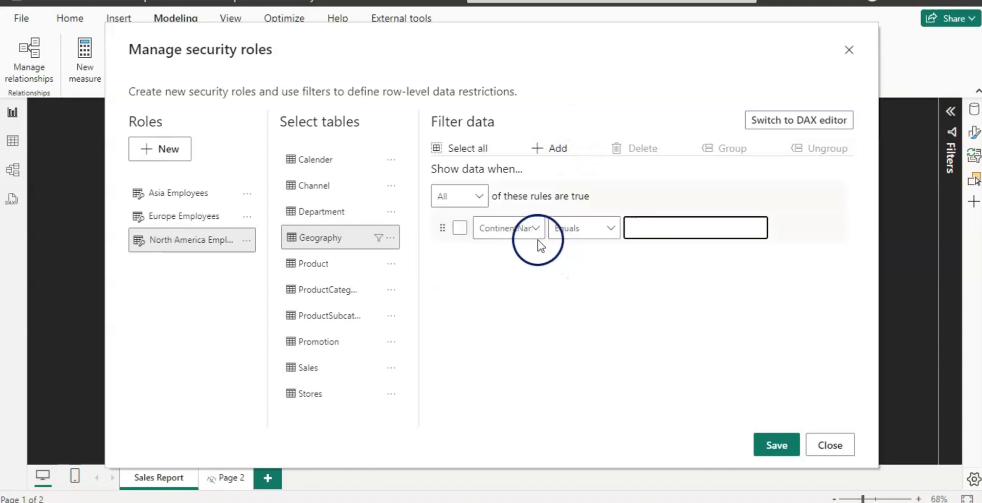
pyautogui.click(640, 225)
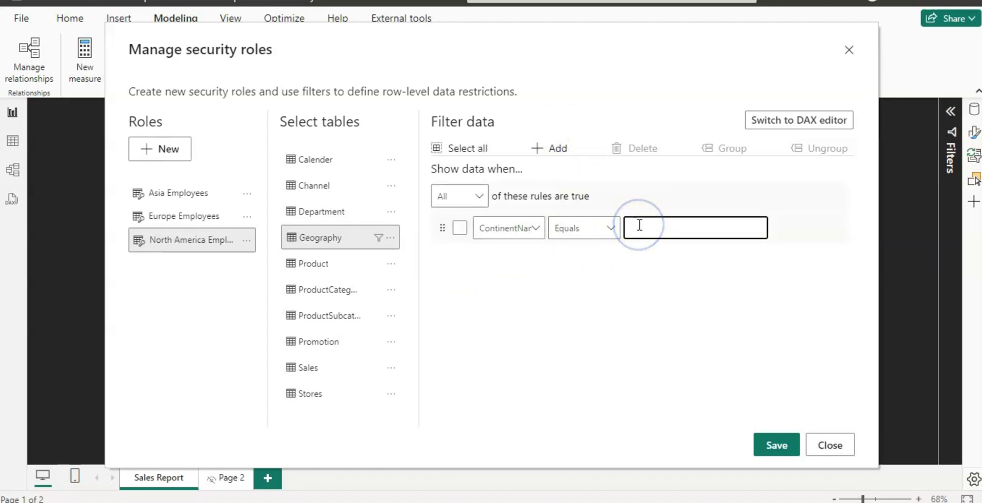
pyautogui.write('North ')
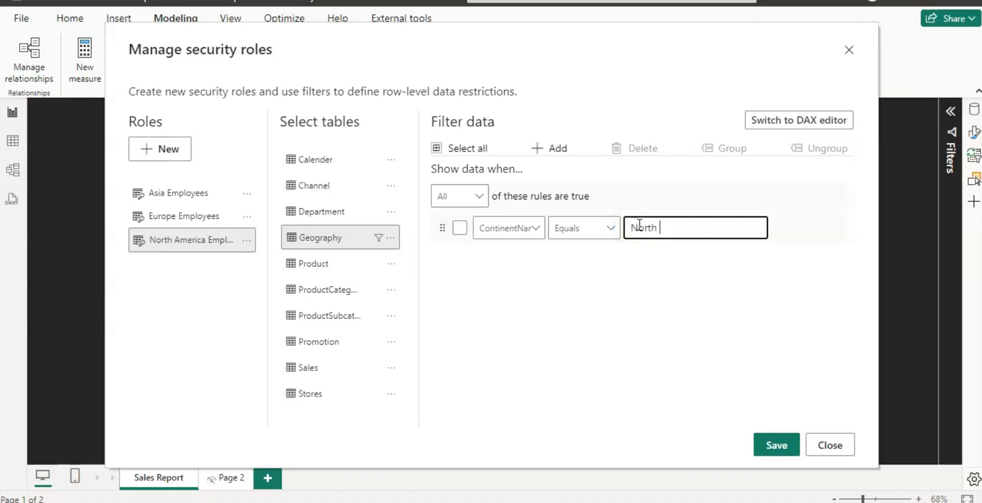
pyautogui.write('America')
pyautogui.click(687, 277)
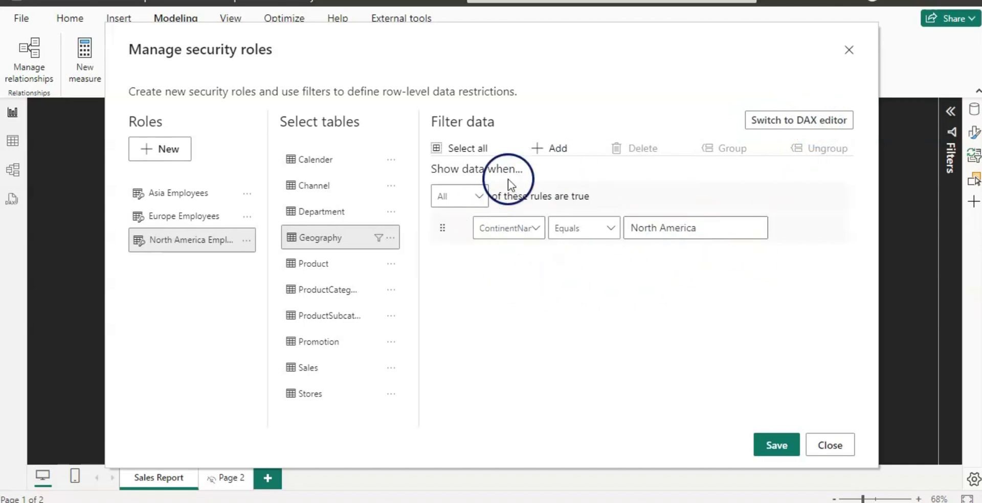
pyautogui.click(799, 123)
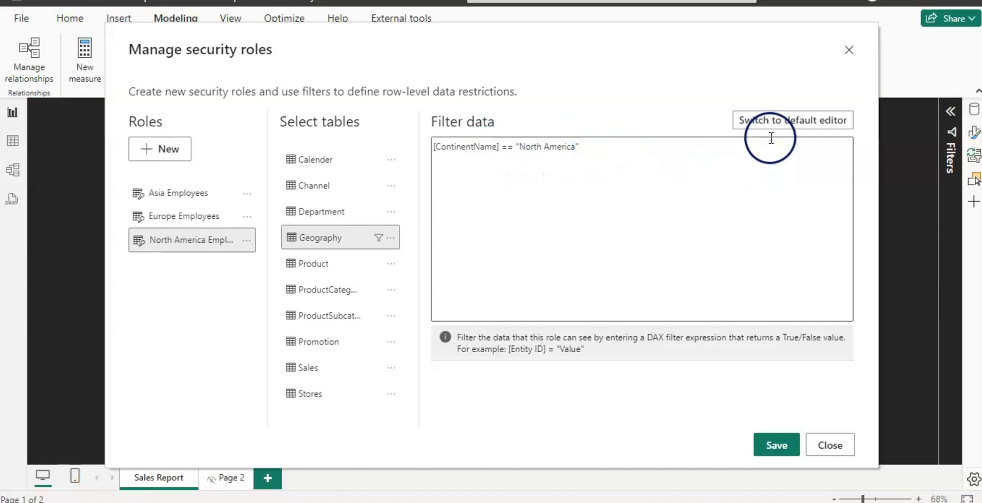
pyautogui.click(772, 120)
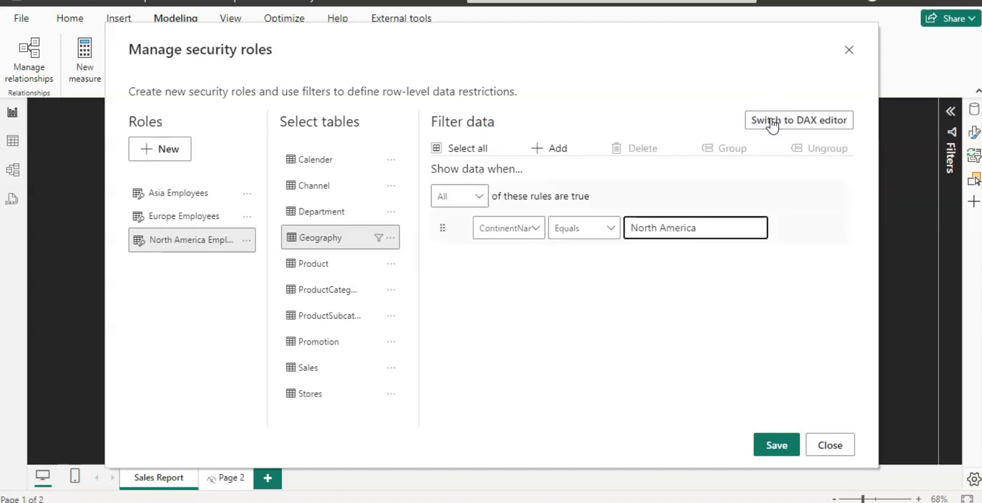
# Review the Europe and Asia role filters, save all three roles and close the editor.
pyautogui.click(178, 219)
pyautogui.click(178, 198)
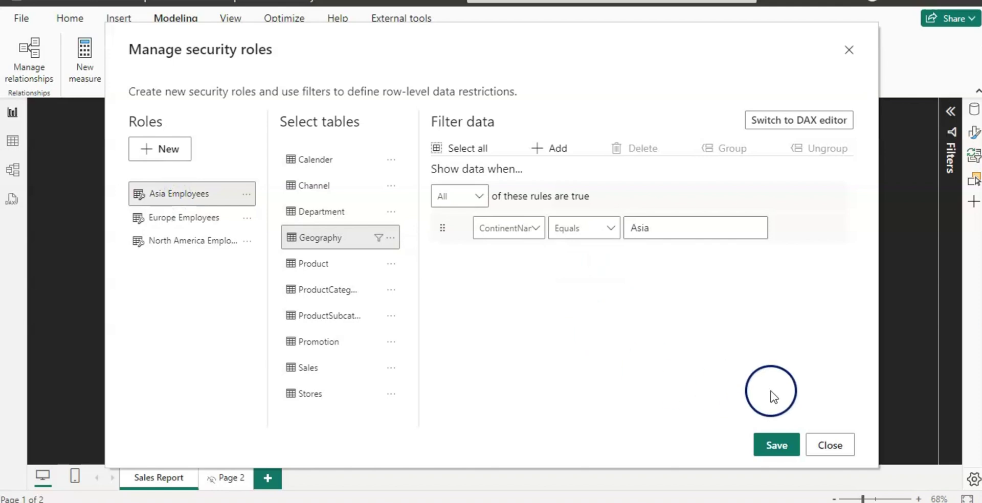
pyautogui.click(776, 447)
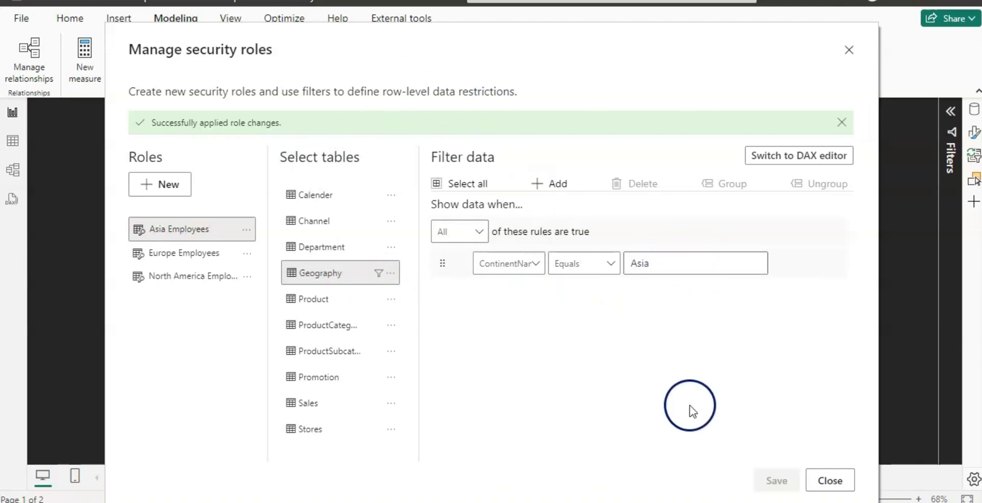
pyautogui.click(834, 483)
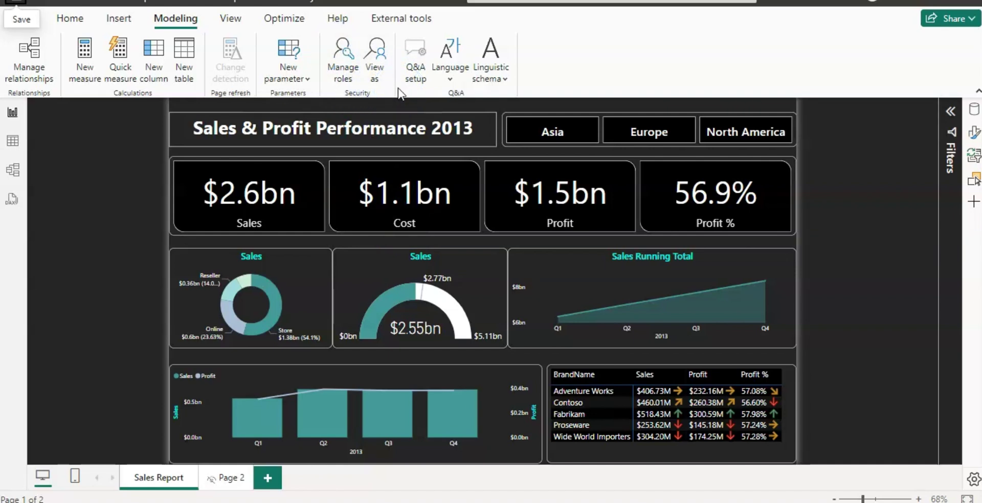
# View the report as Asia Employees, showing $680.6M sales and $387.0M profit.
pyautogui.click(378, 56)
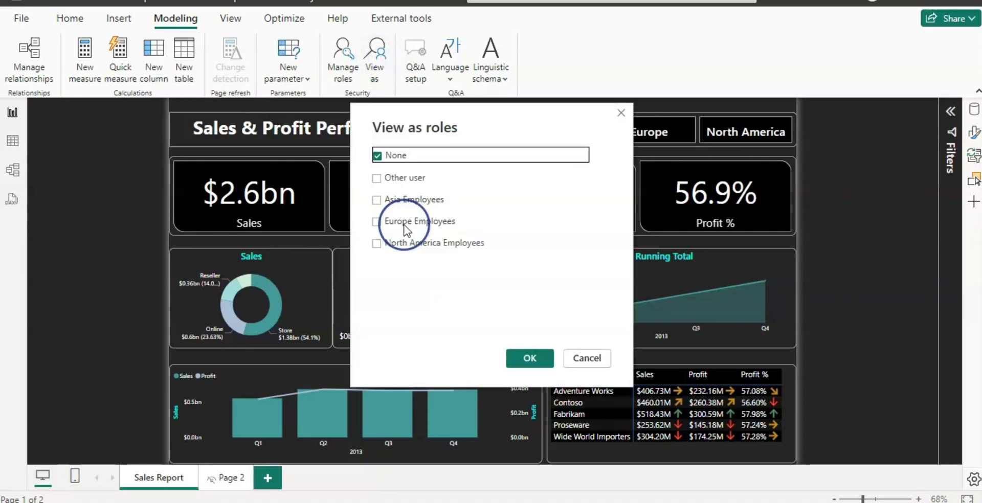
pyautogui.click(377, 201)
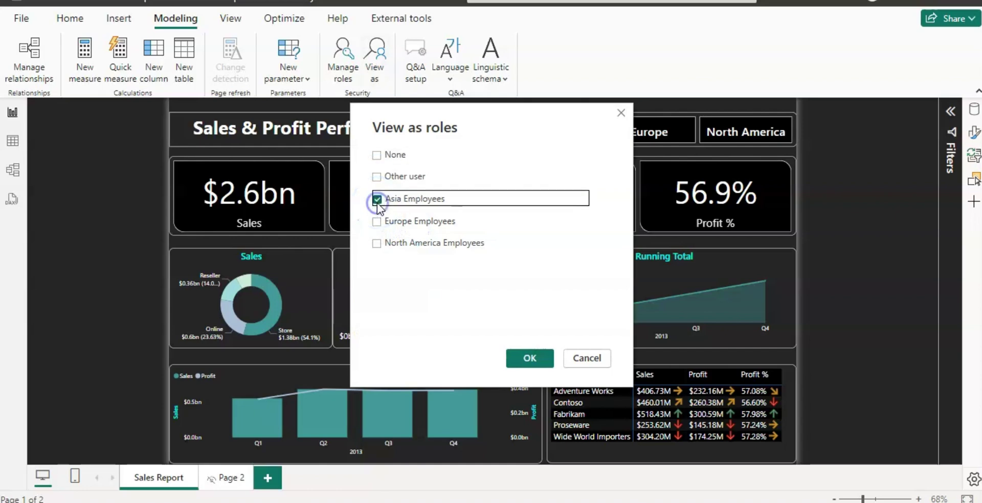
pyautogui.click(527, 358)
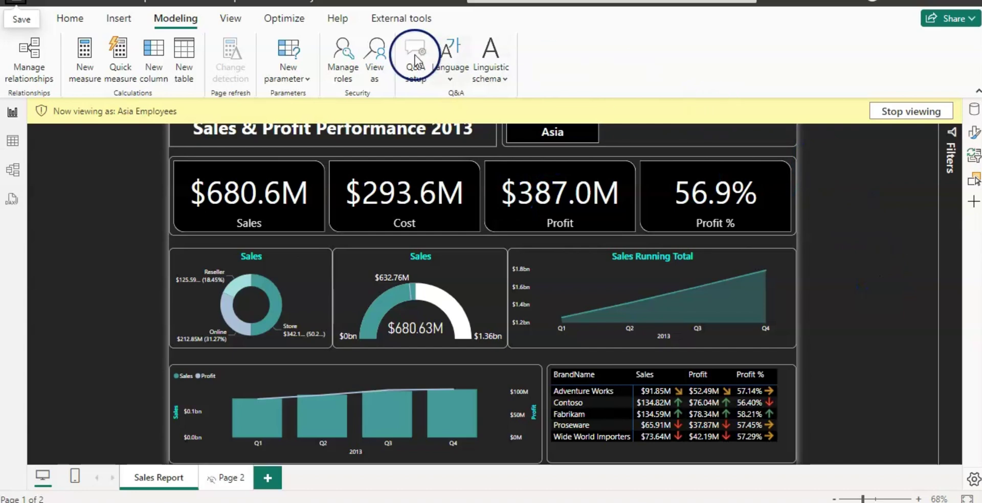
# Switch the preview from Asia to Europe Employees, then stop viewing to restore the full report.
pyautogui.click(376, 59)
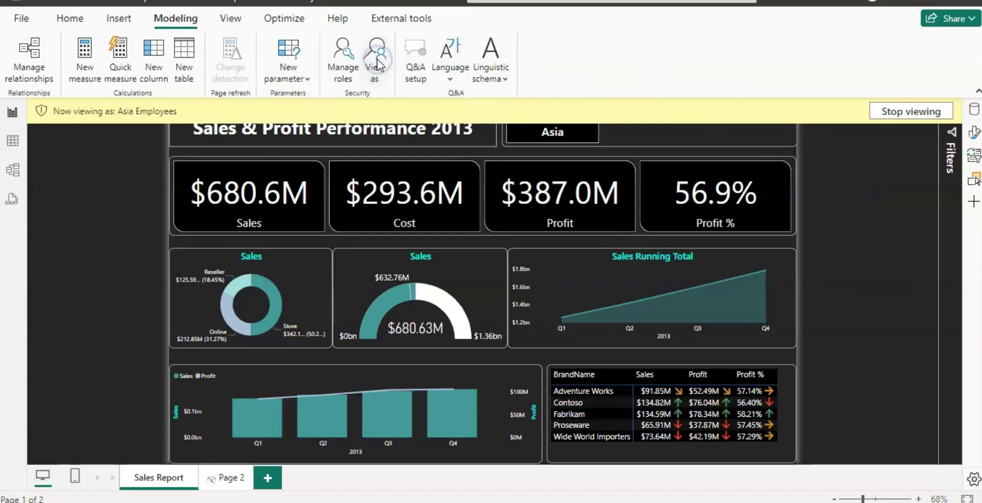
pyautogui.click(377, 222)
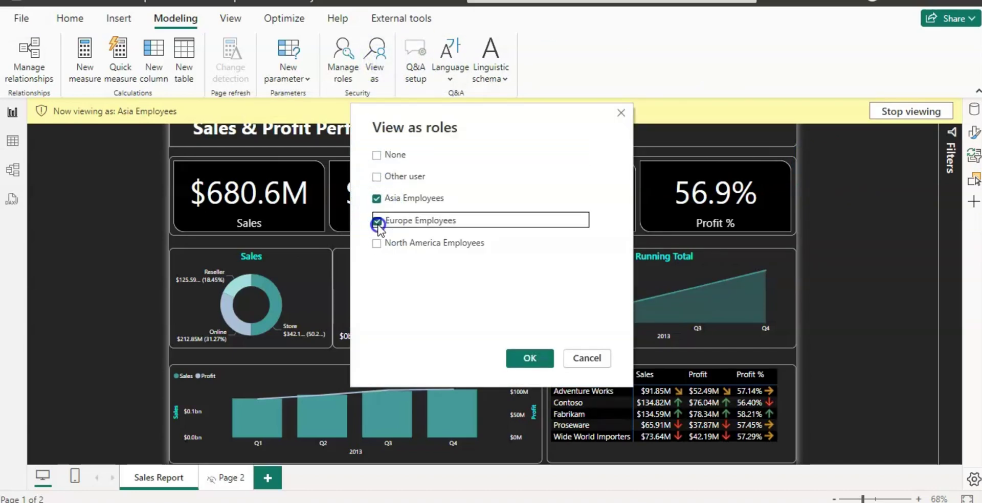
pyautogui.click(376, 199)
pyautogui.click(529, 358)
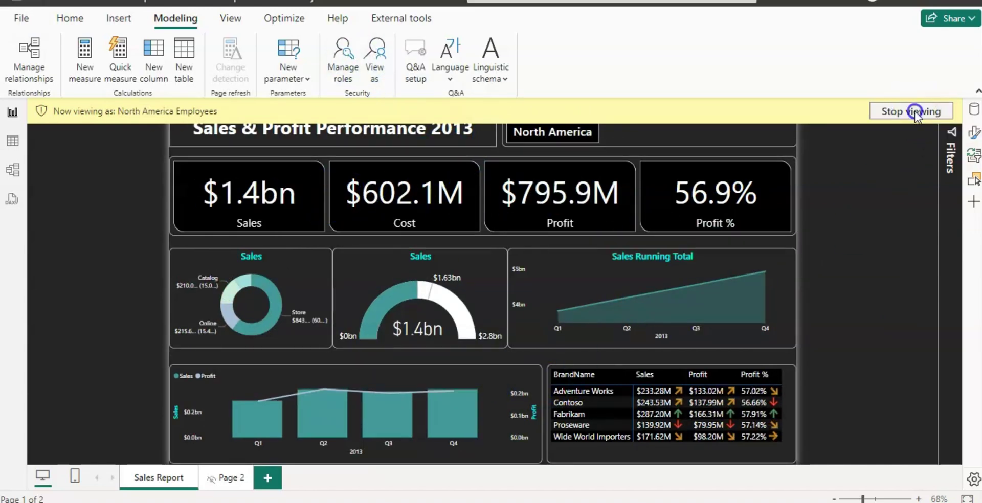
pyautogui.click(915, 112)
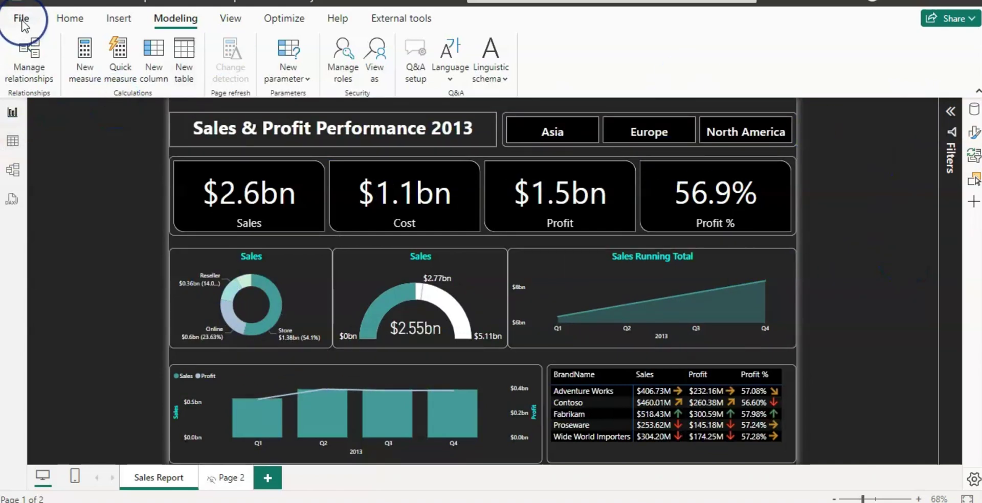
# Save and publish 'Contoso Sales Sample for Power BI Desktop.pbix' to the Sales workspace.
pyautogui.click(69, 18)
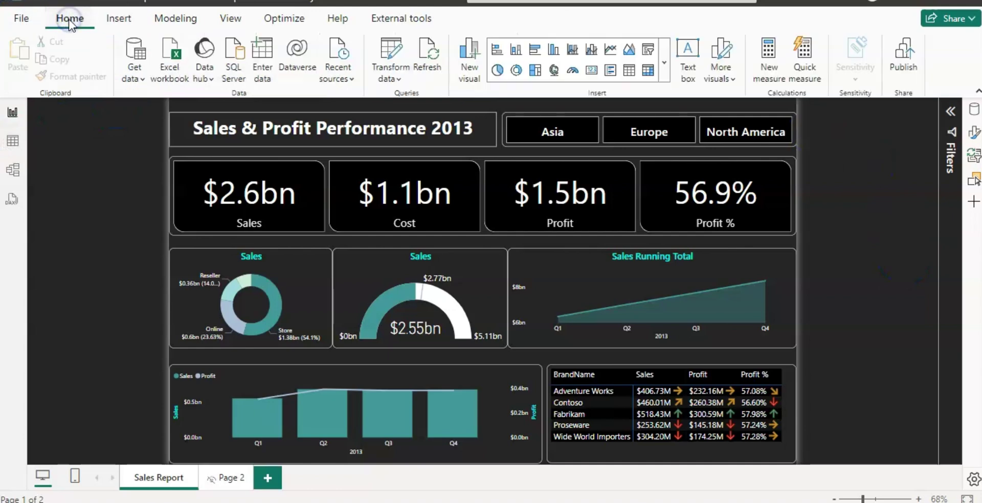
pyautogui.click(905, 55)
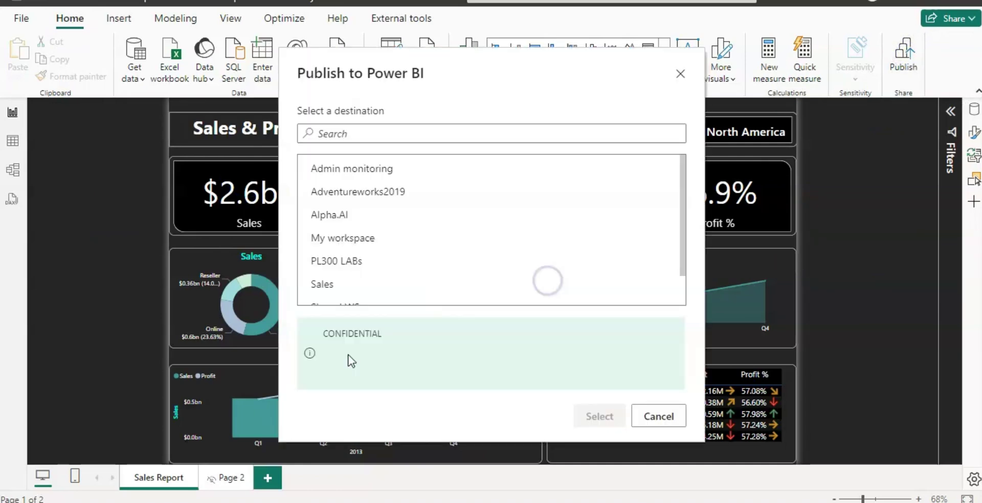
pyautogui.click(328, 285)
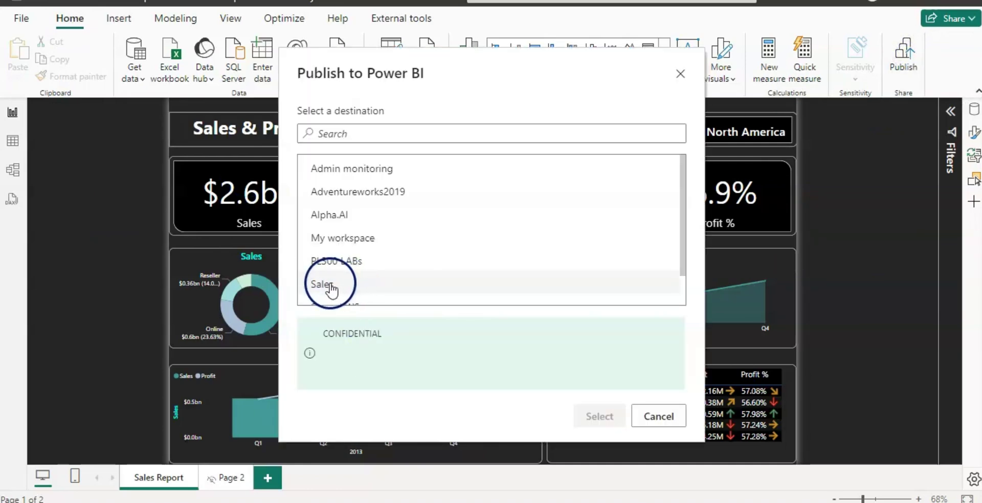
pyautogui.click(329, 284)
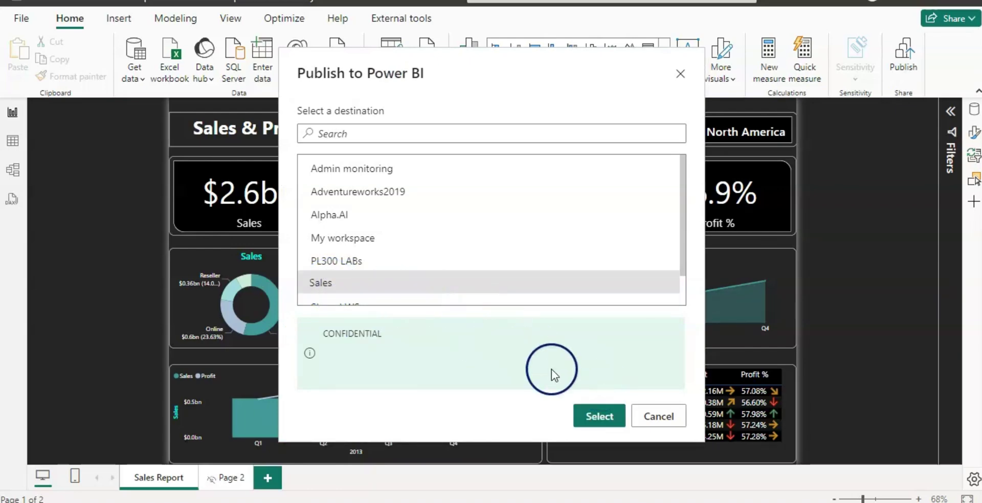
pyautogui.click(595, 416)
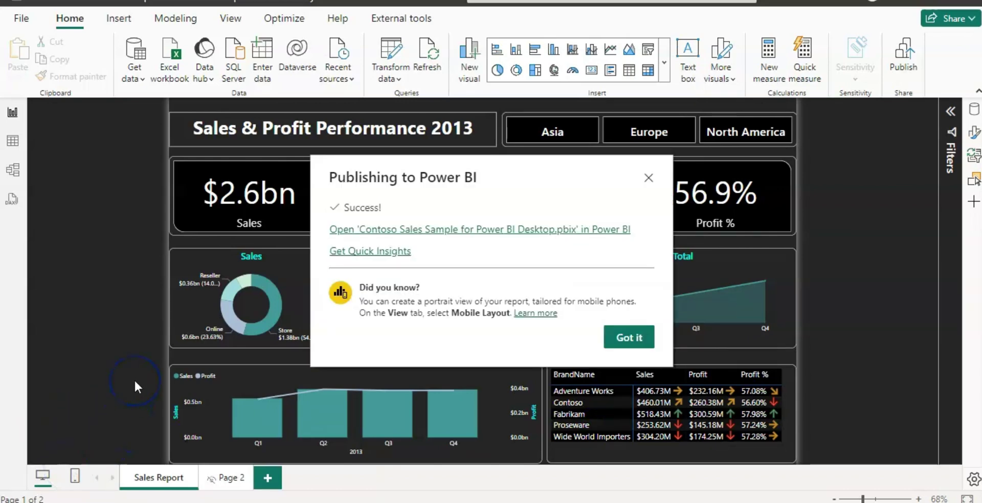
# Open the published report in Power BI Service, then browse the Sales workspace contents.
pyautogui.click(537, 230)
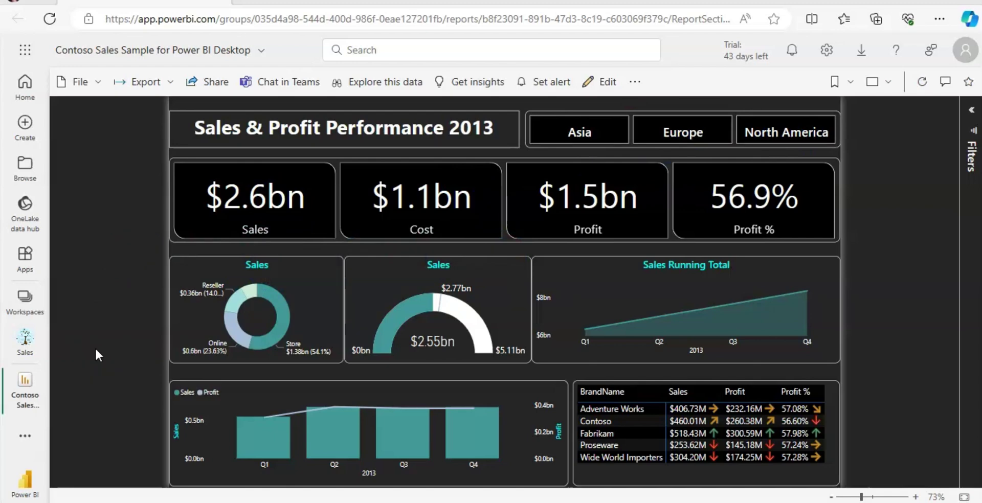
pyautogui.click(25, 342)
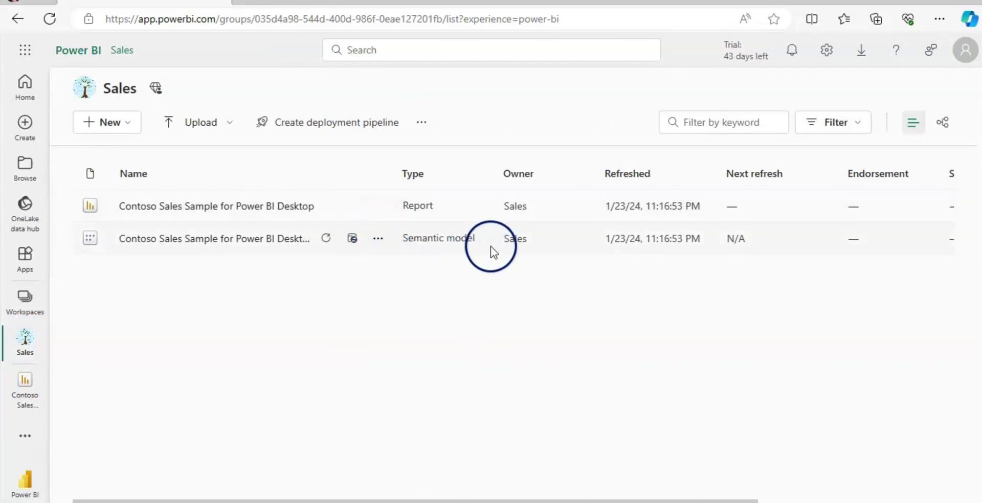
# Open Security for the Contoso semantic model to see the three Employees roles.
pyautogui.click(379, 240)
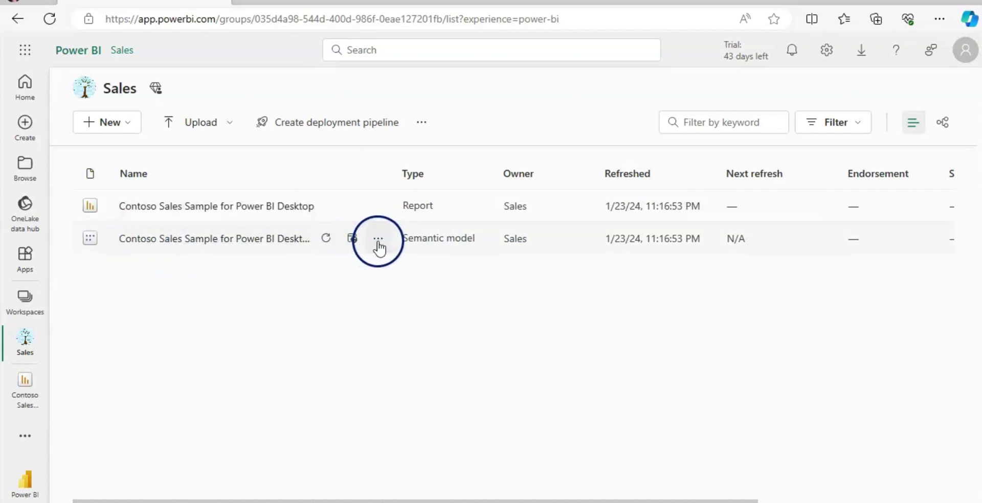
pyautogui.click(378, 240)
pyautogui.click(387, 342)
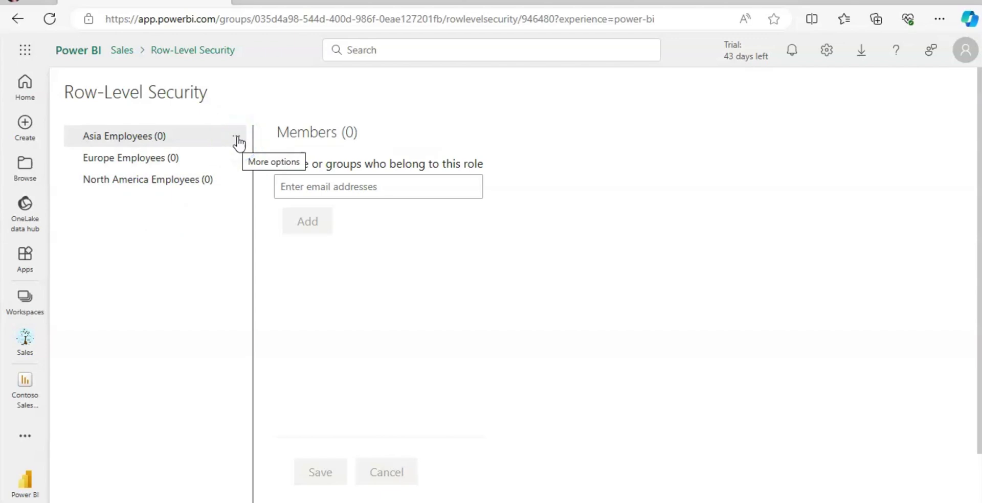
pyautogui.click(238, 138)
pyautogui.click(250, 172)
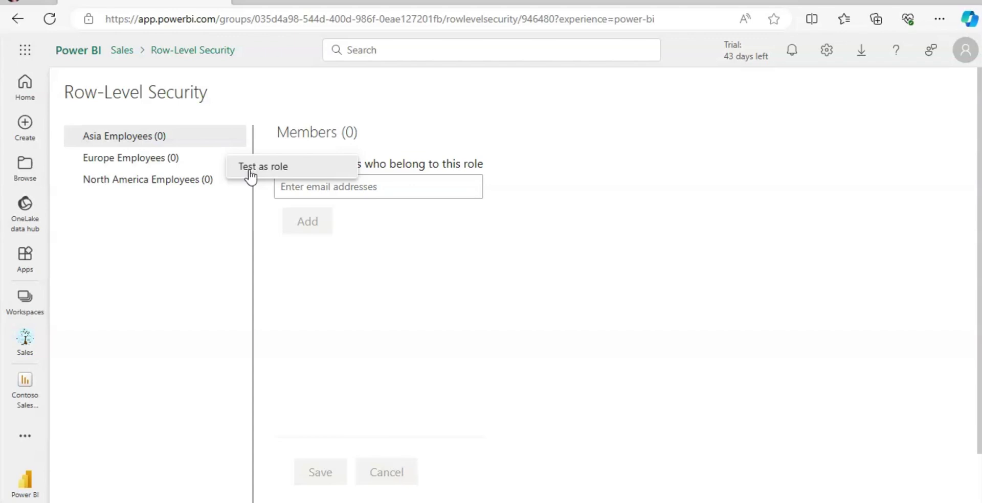
pyautogui.click(259, 418)
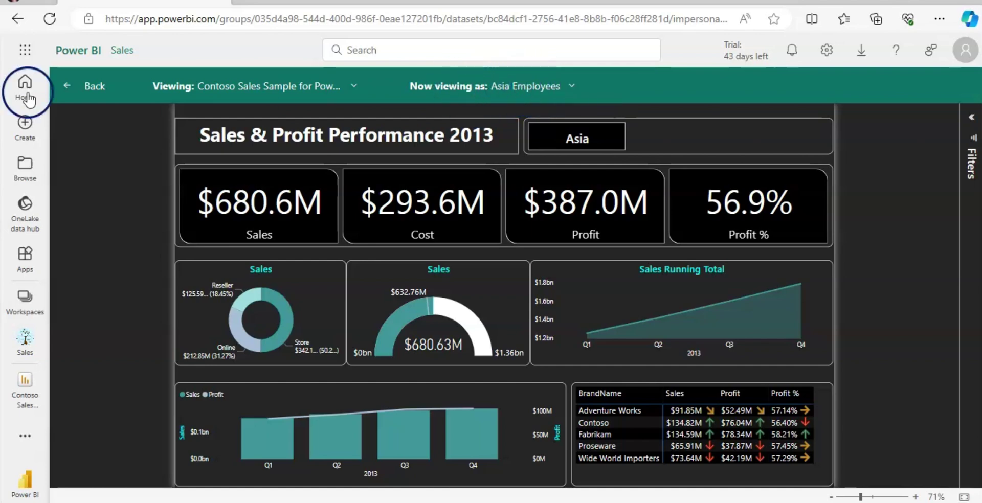
pyautogui.click(94, 87)
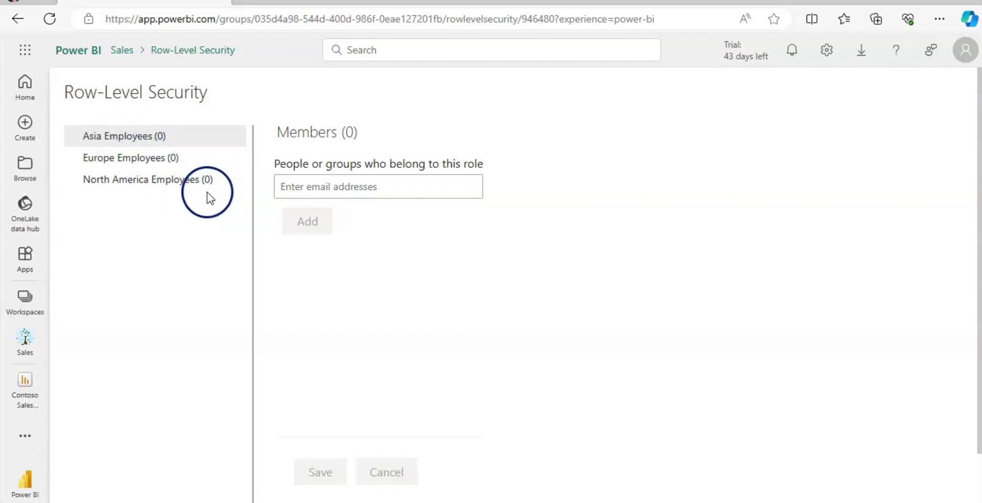
pyautogui.click(237, 183)
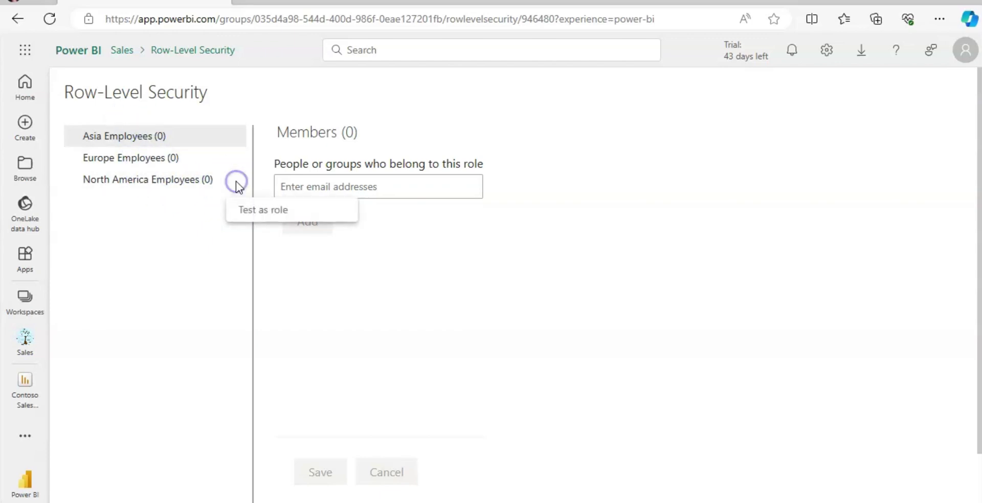
pyautogui.click(246, 211)
pyautogui.click(200, 307)
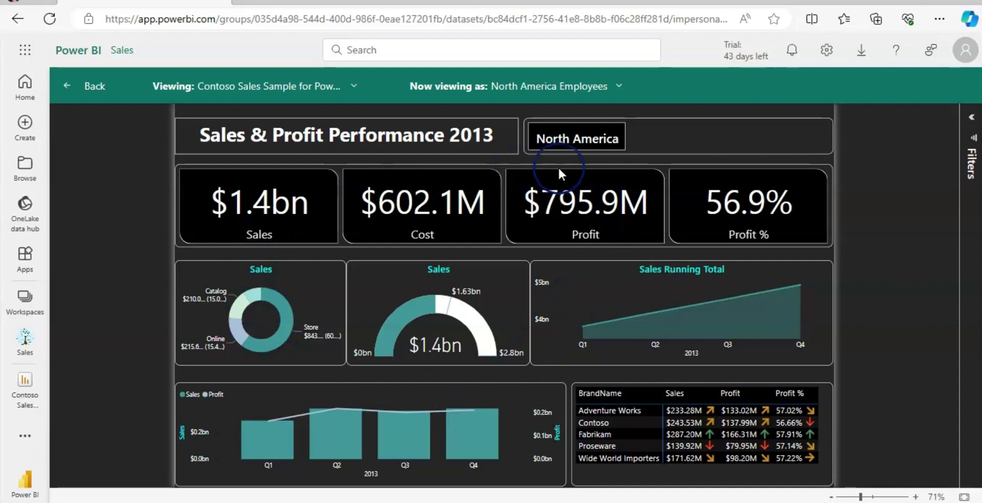
pyautogui.click(95, 97)
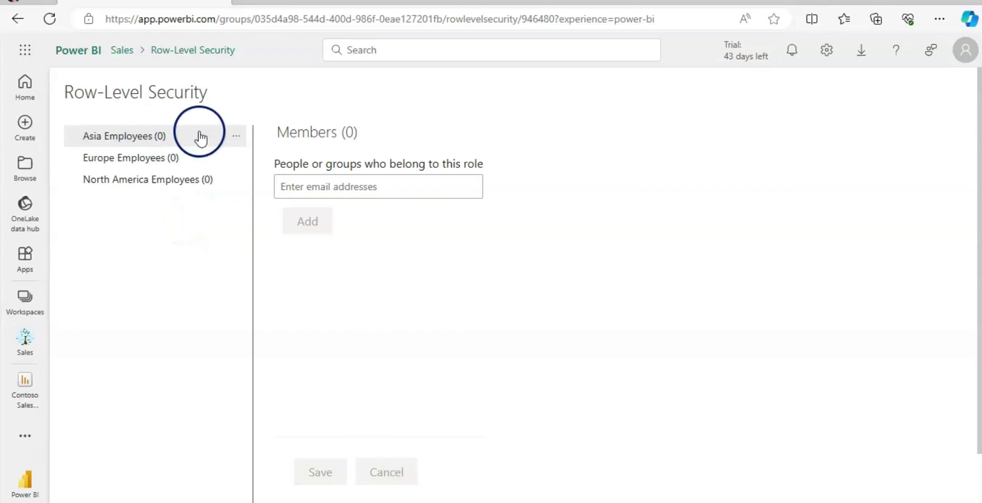
pyautogui.click(285, 188)
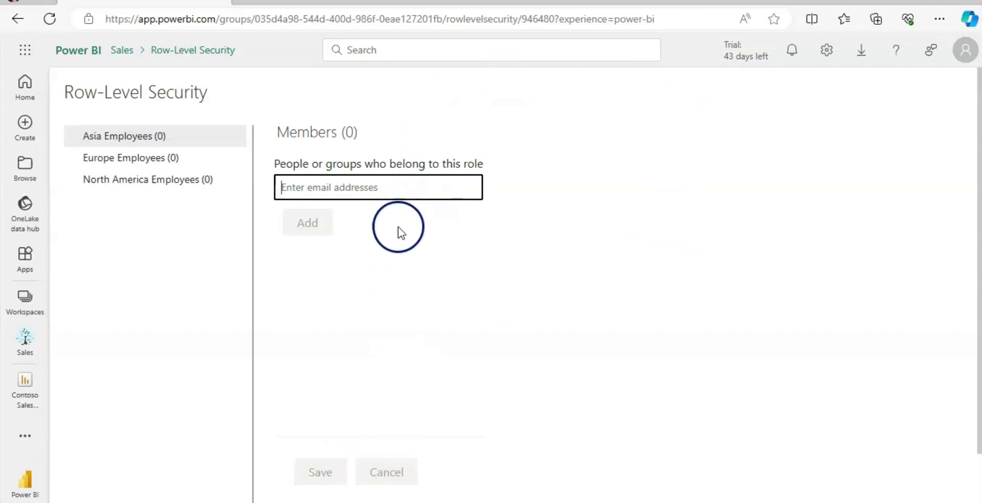
pyautogui.click(109, 153)
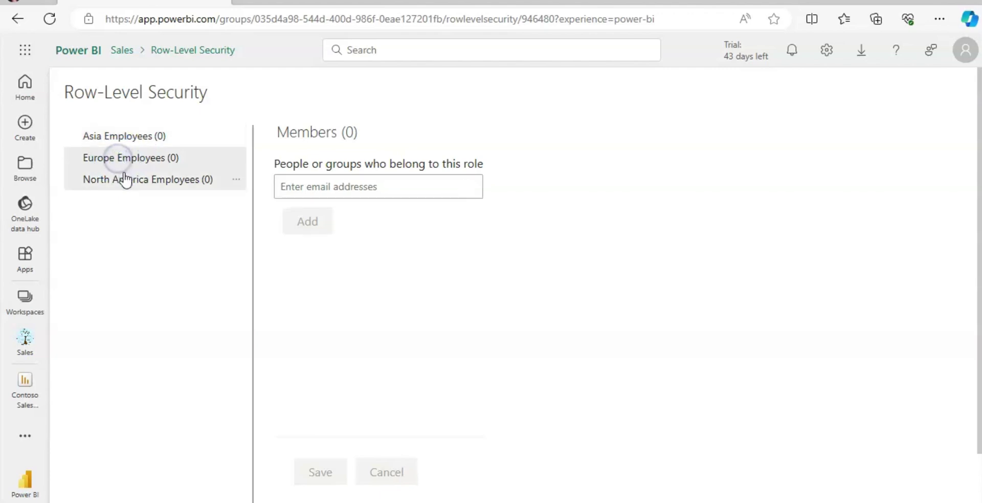
pyautogui.click(124, 181)
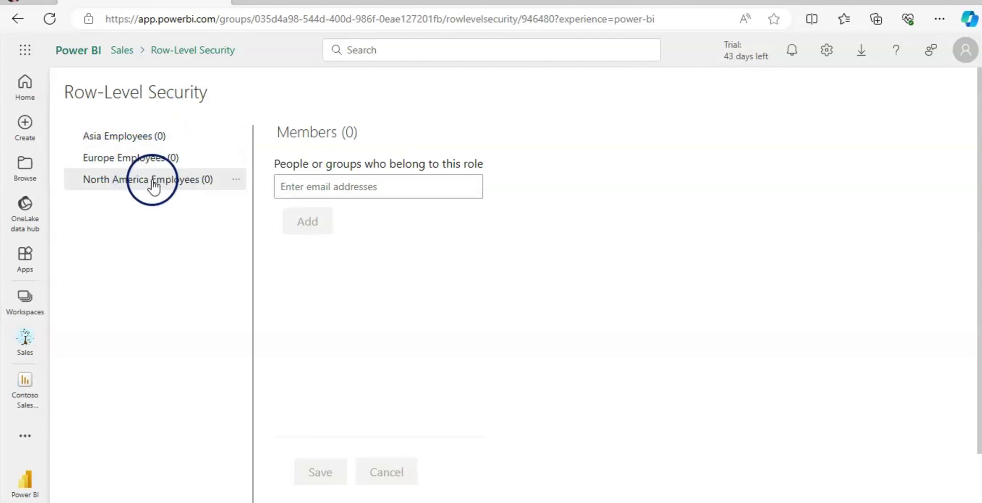